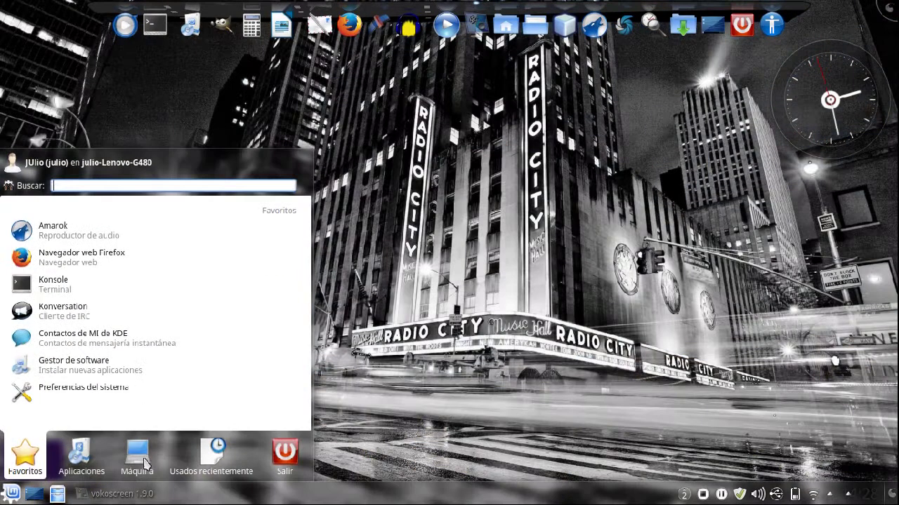
Search the application launcher for the Thunderbird mail client with "thunde".
mouse_move(153, 461)
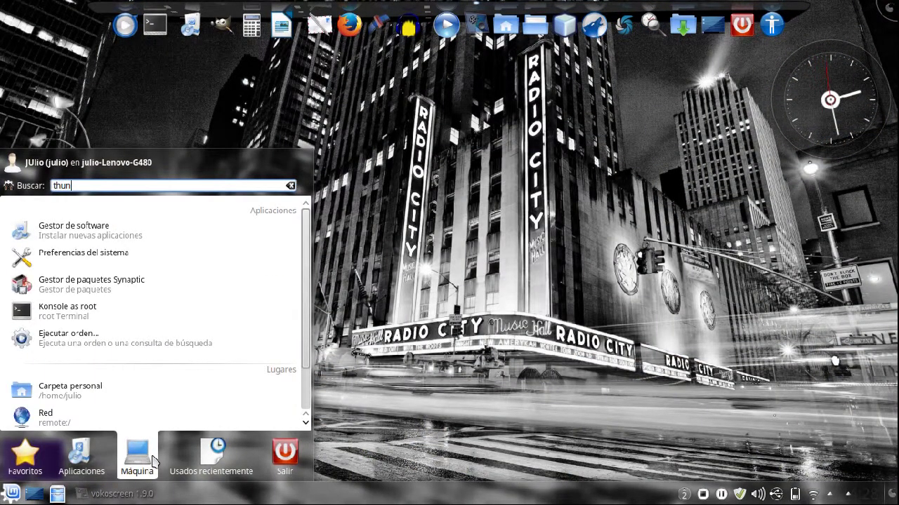
text(de)
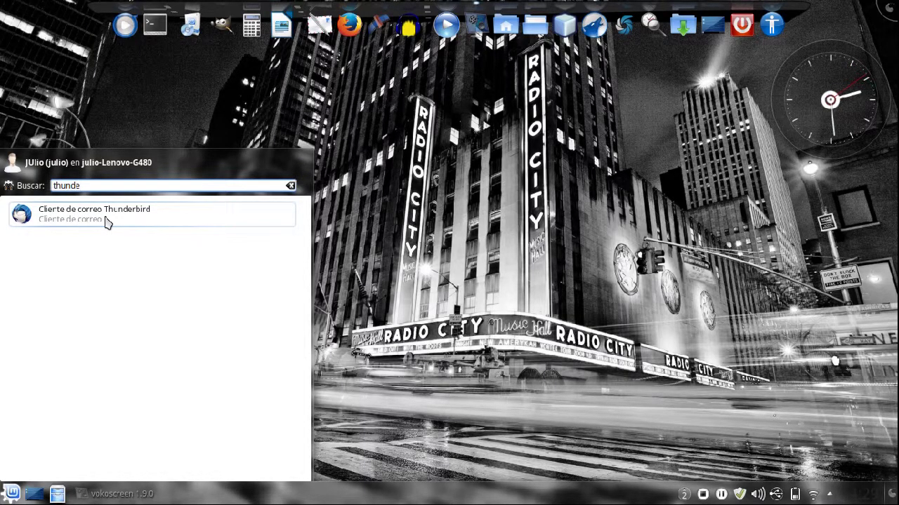
click(175, 221)
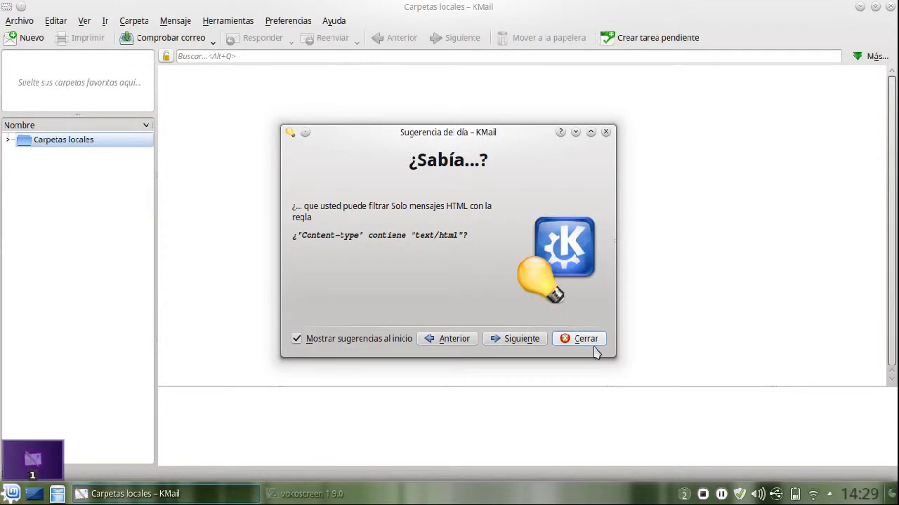
Dismiss KMail's tip of the day, then expand Carpetas locales to view its subfolders and collapse it again.
click(594, 339)
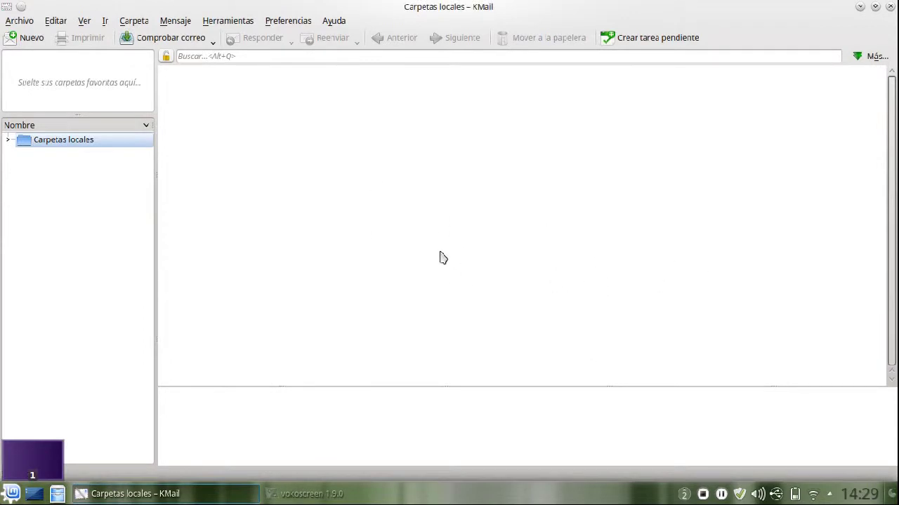
double_click(16, 142)
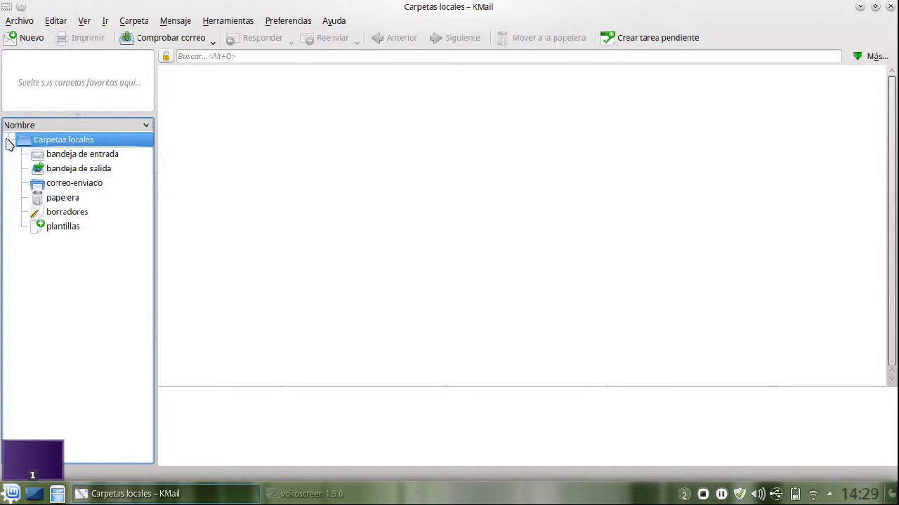
click(8, 140)
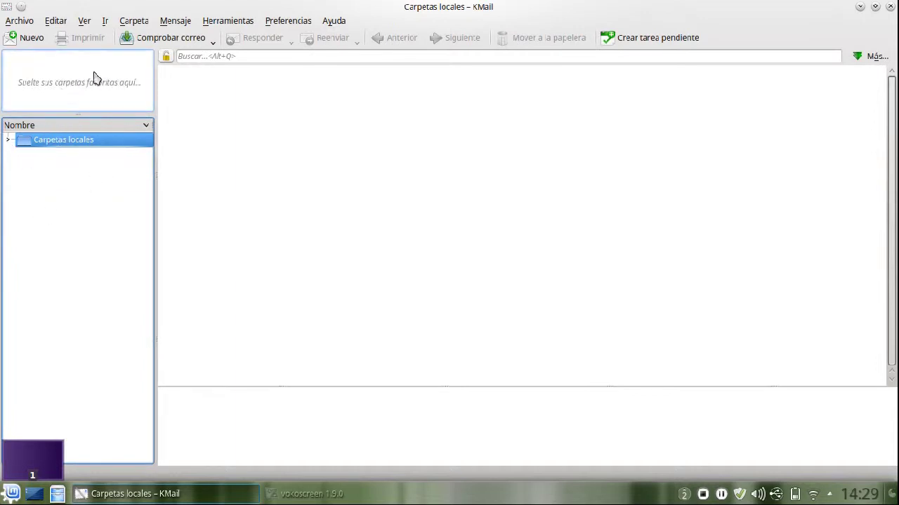
Launch the account assistant (Asistente de cuentas) and minimize the main KMail window so only the assistant remains in view.
click(243, 24)
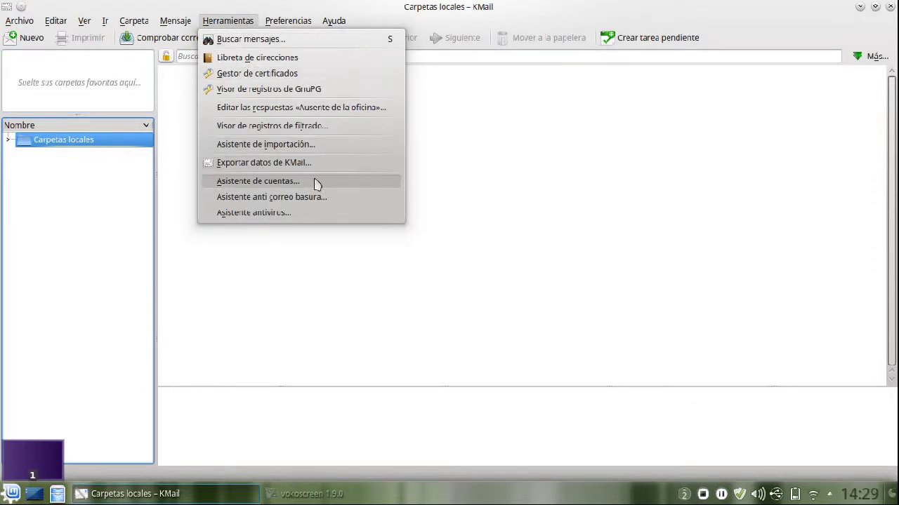
click(360, 184)
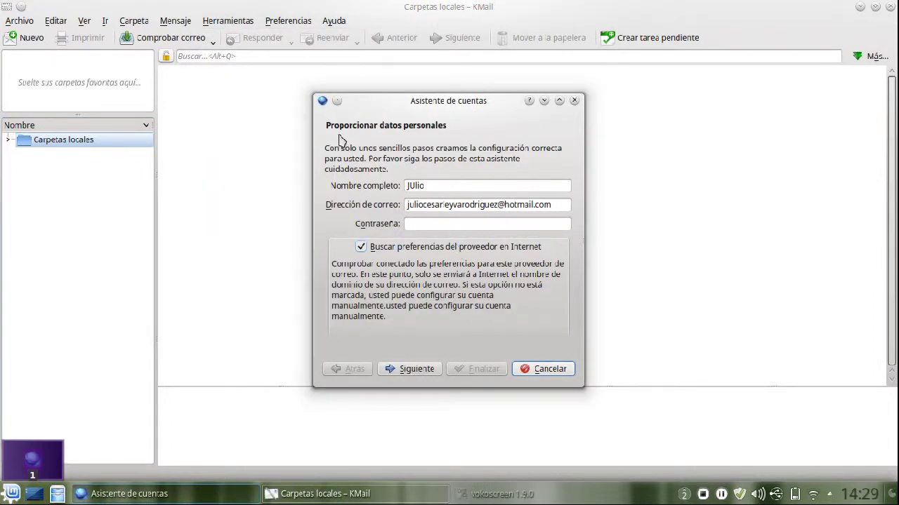
click(239, 21)
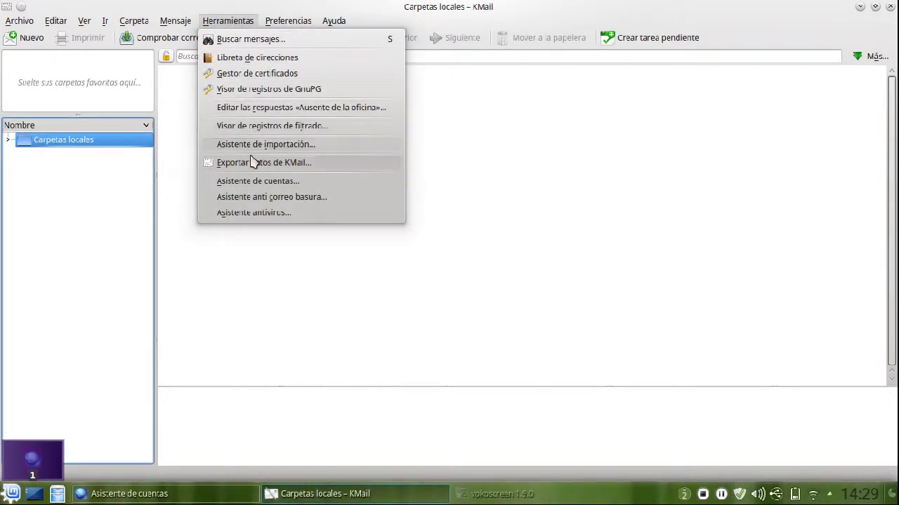
click(255, 184)
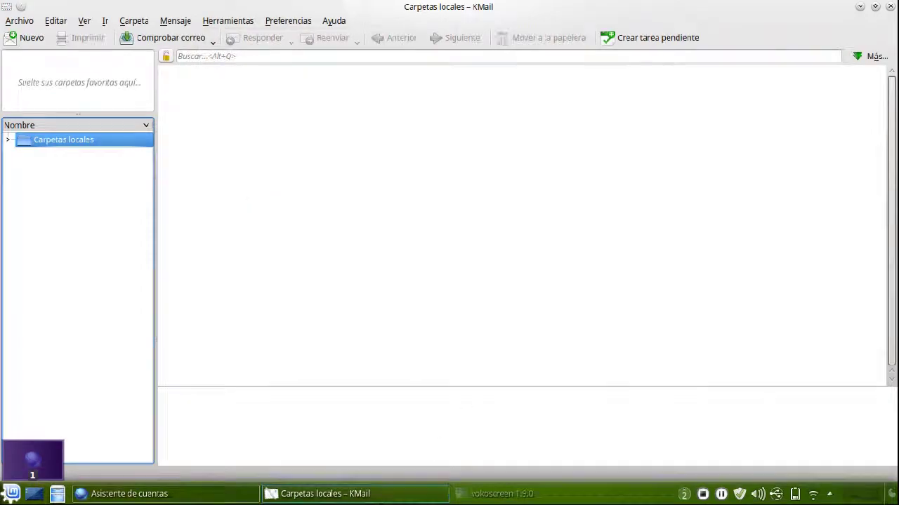
click(384, 498)
Enter the e-mail account password in the assistant, keep the online provider lookup enabled, and continue.
drag(449, 204, 568, 204)
click(482, 224)
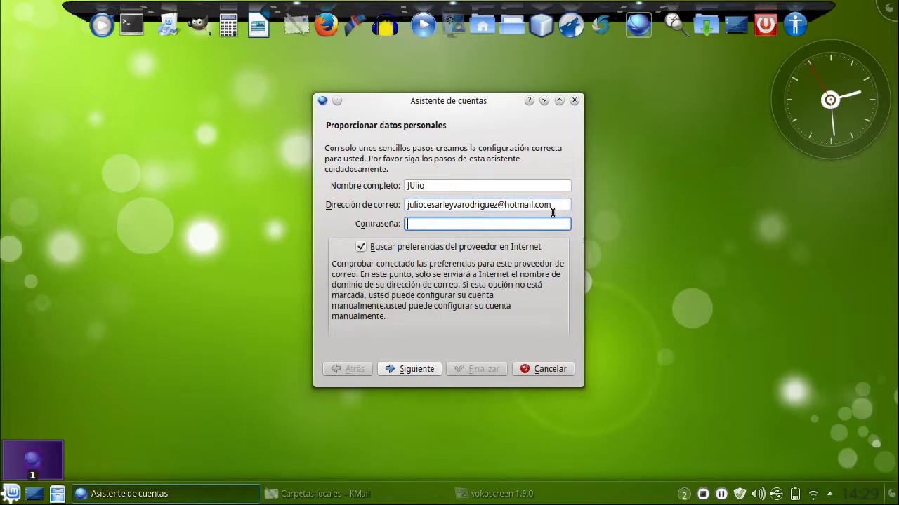
drag(555, 205, 329, 204)
click(408, 224)
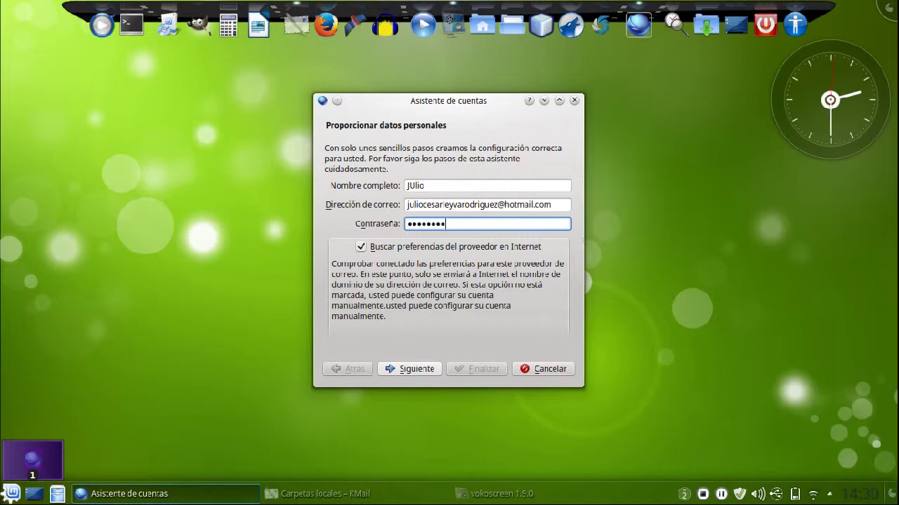
click(413, 370)
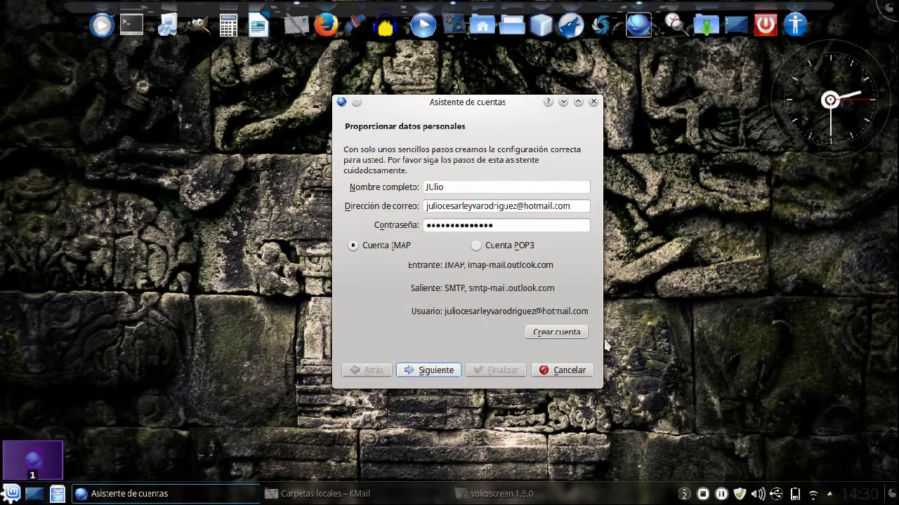
Create the account as Cuenta IMAP, display the configuration details, and finish the assistant.
click(559, 333)
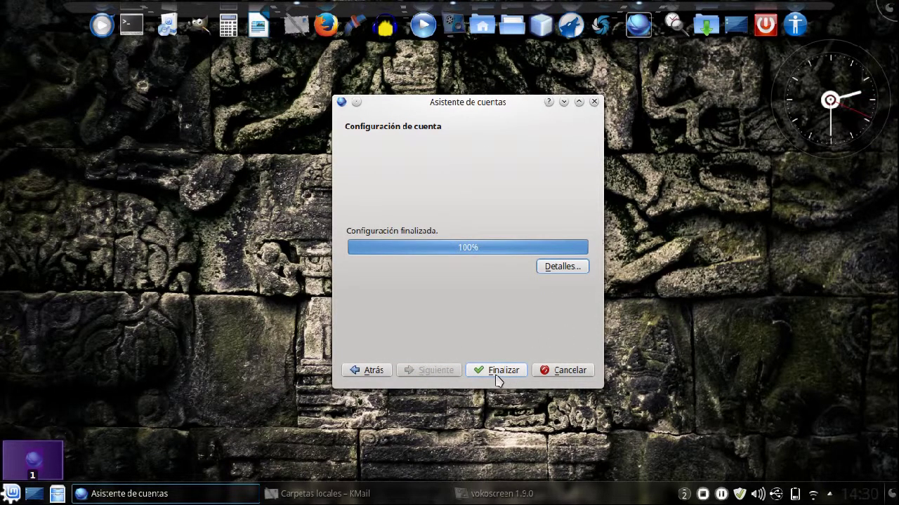
click(558, 269)
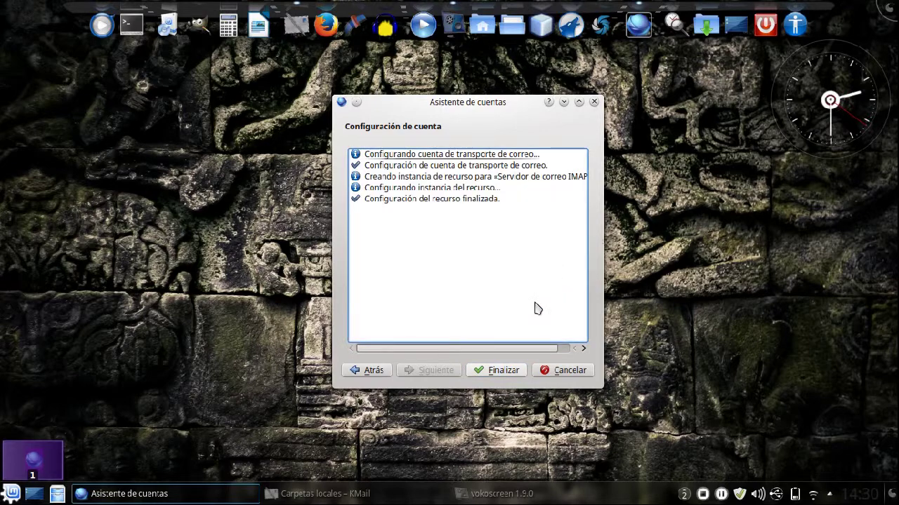
click(503, 370)
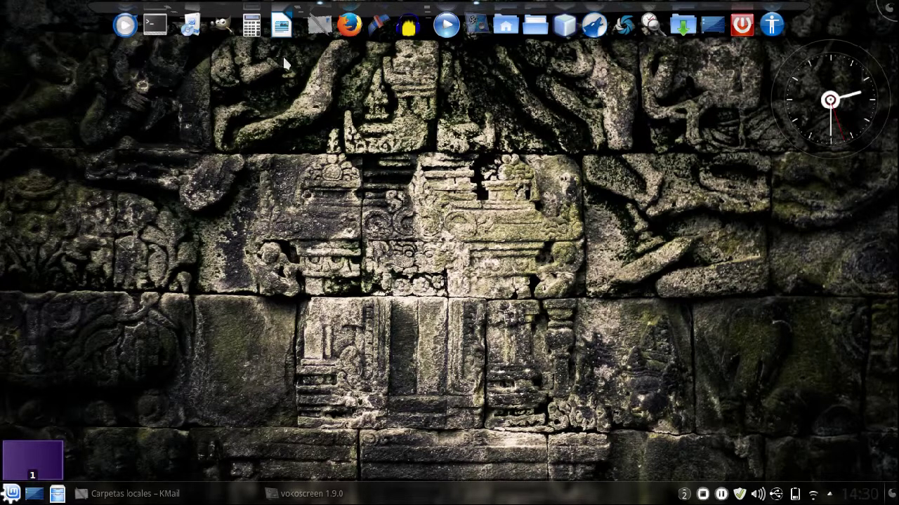
Bring the KMail window back and check the folder list for the new account.
click(321, 28)
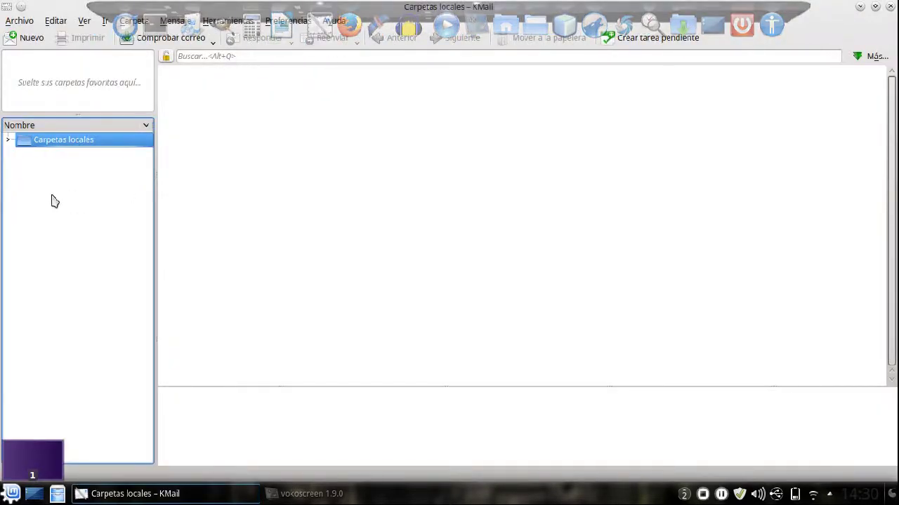
click(7, 140)
click(8, 141)
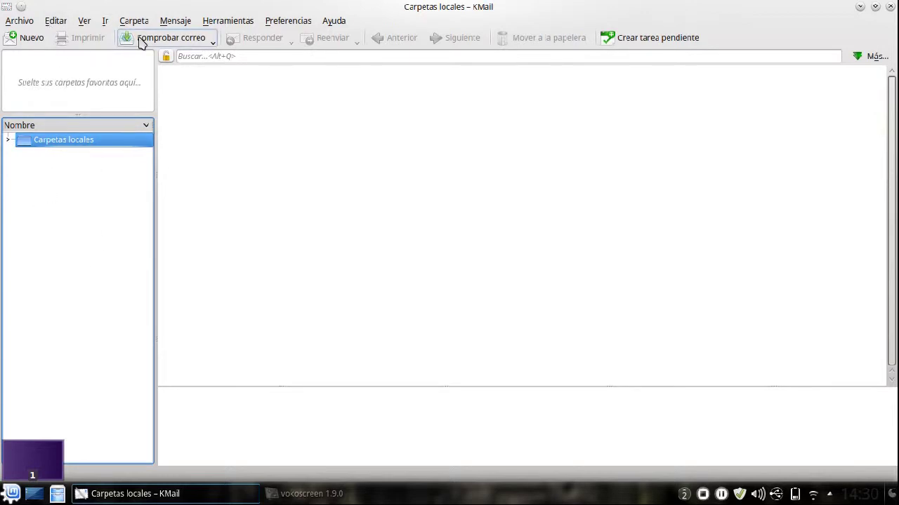
right_click(51, 182)
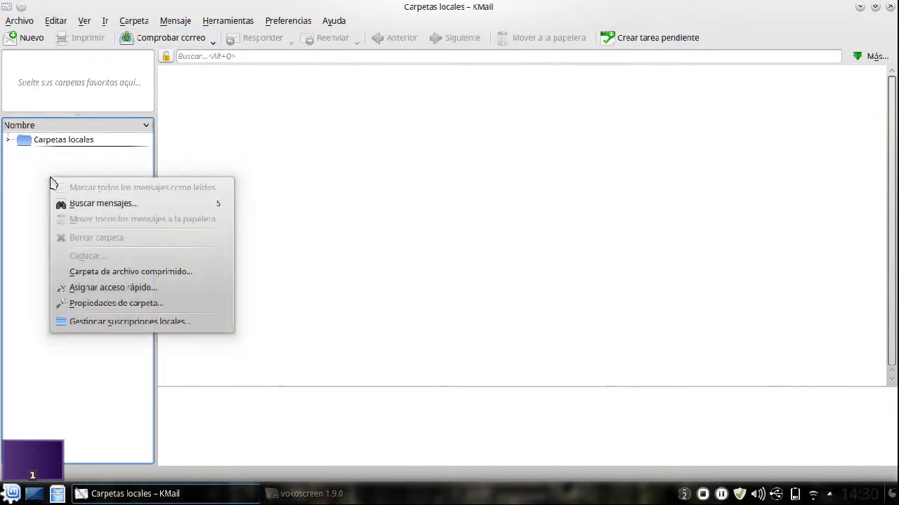
click(24, 203)
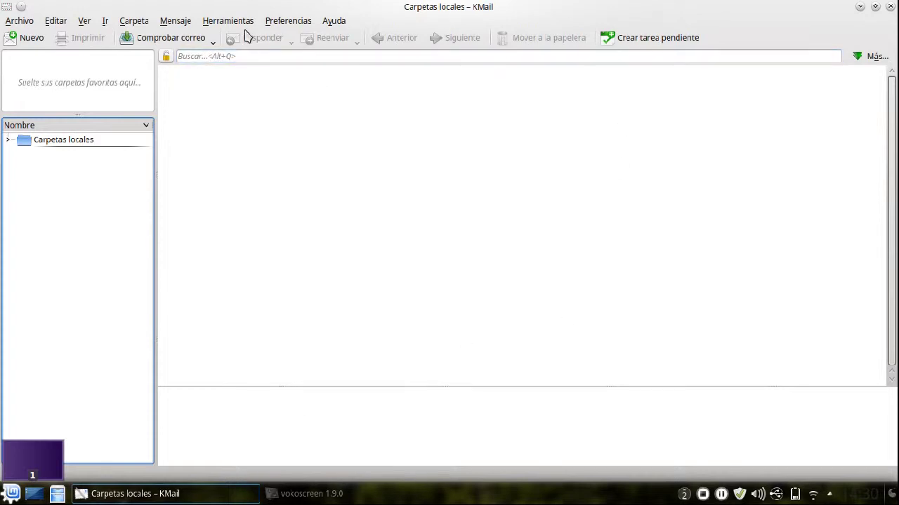
click(226, 21)
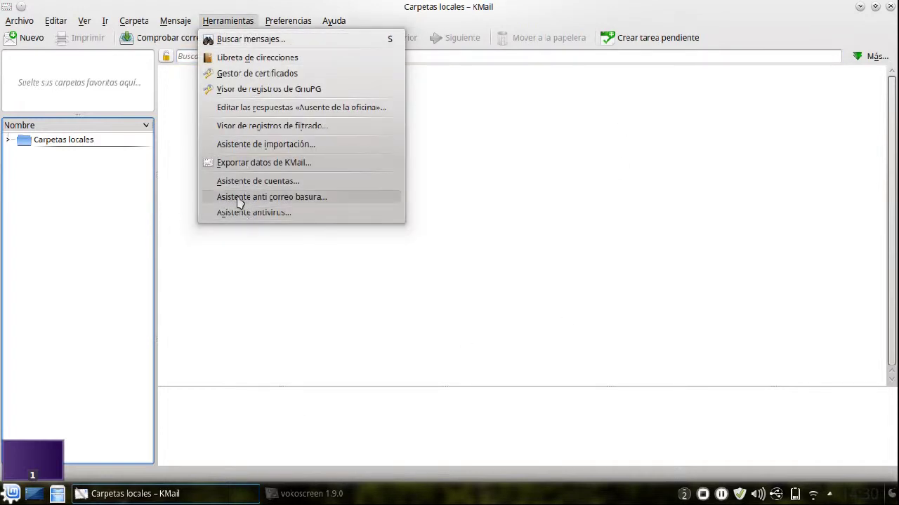
click(245, 184)
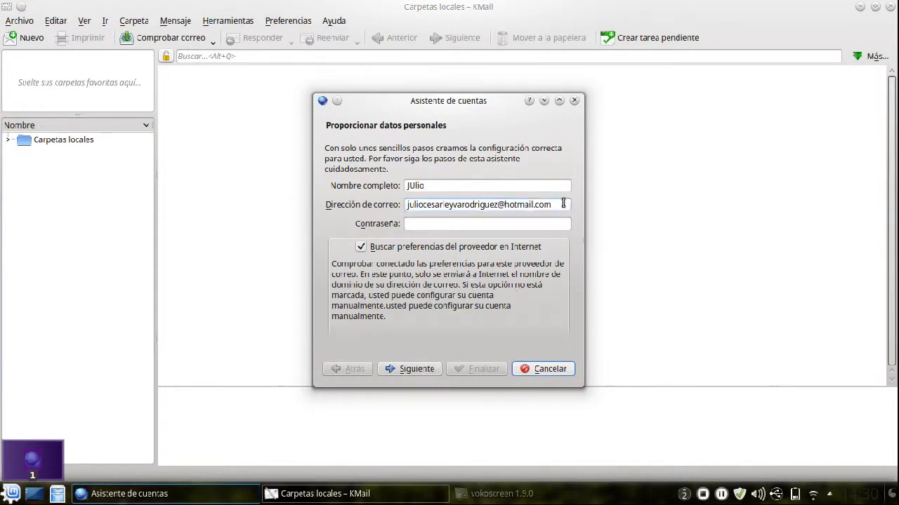
click(574, 100)
Check the Microsoft Live Hotmail incoming account in KMail's account configuration, then cancel the dialog.
click(292, 24)
mouse_move(239, 26)
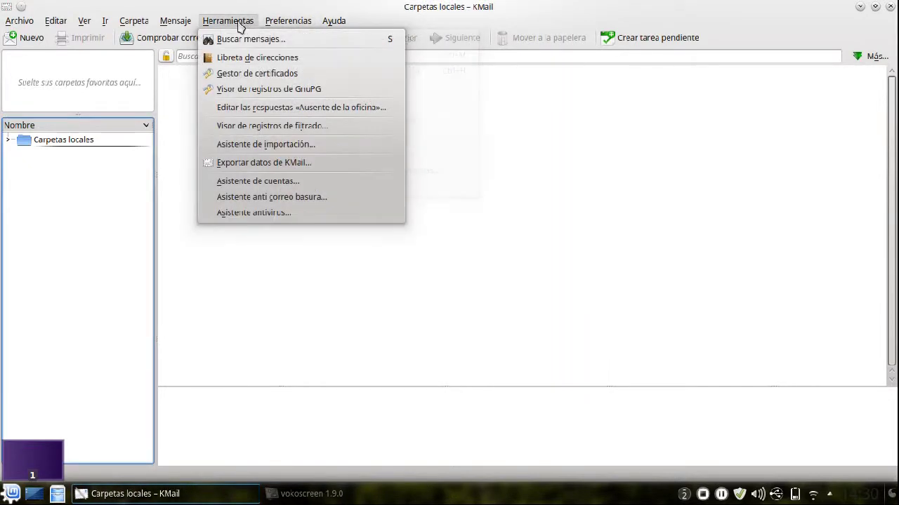
mouse_move(284, 22)
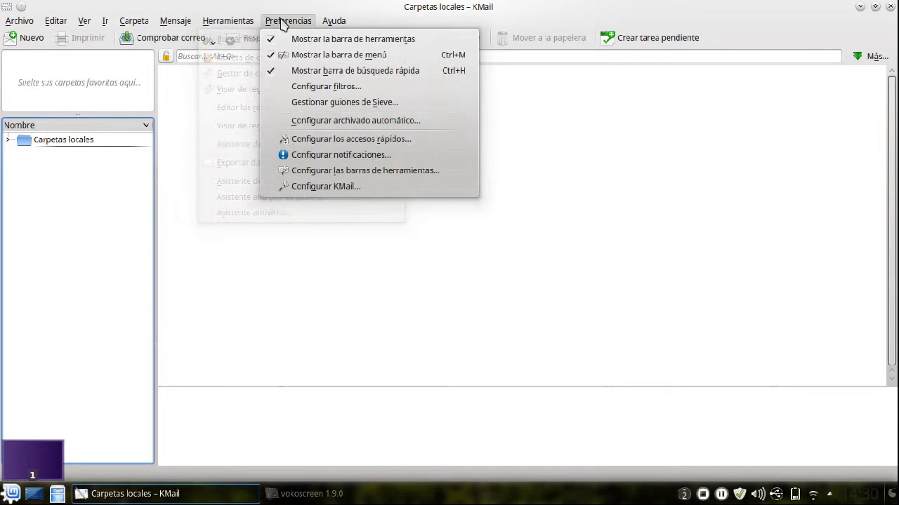
click(319, 187)
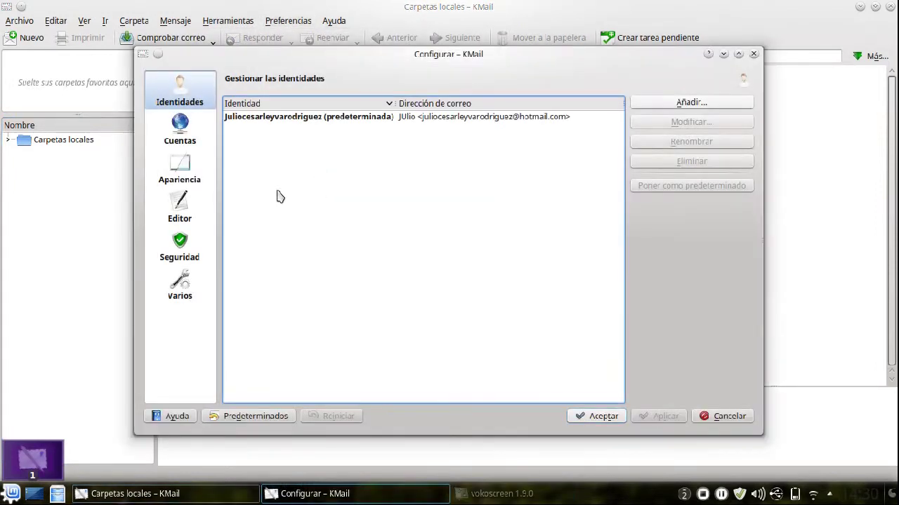
click(179, 132)
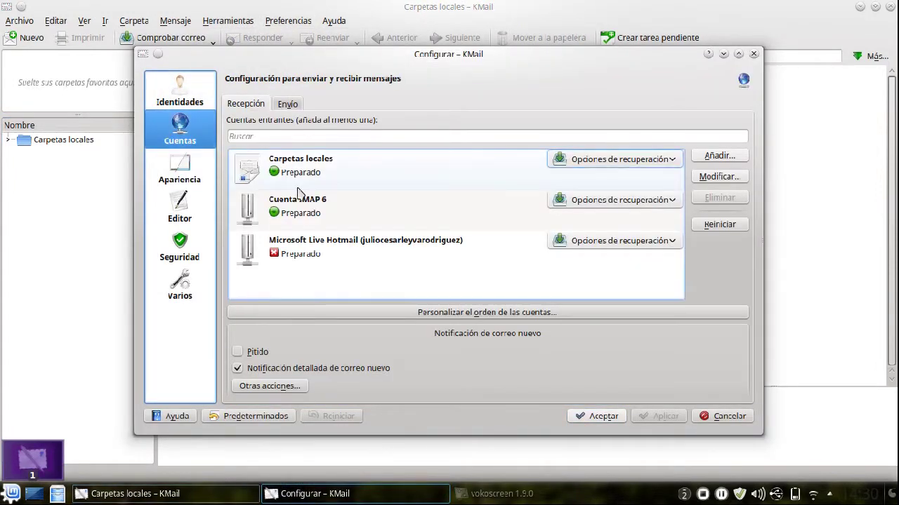
click(365, 258)
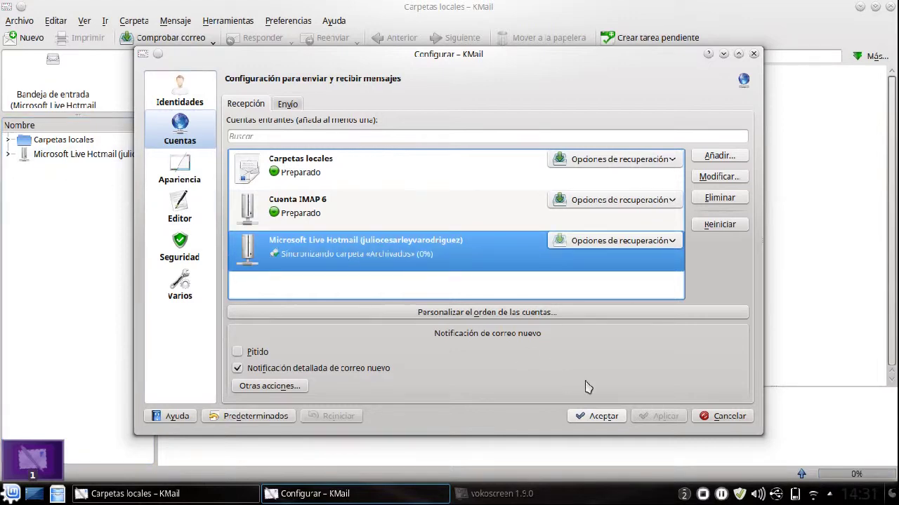
click(713, 416)
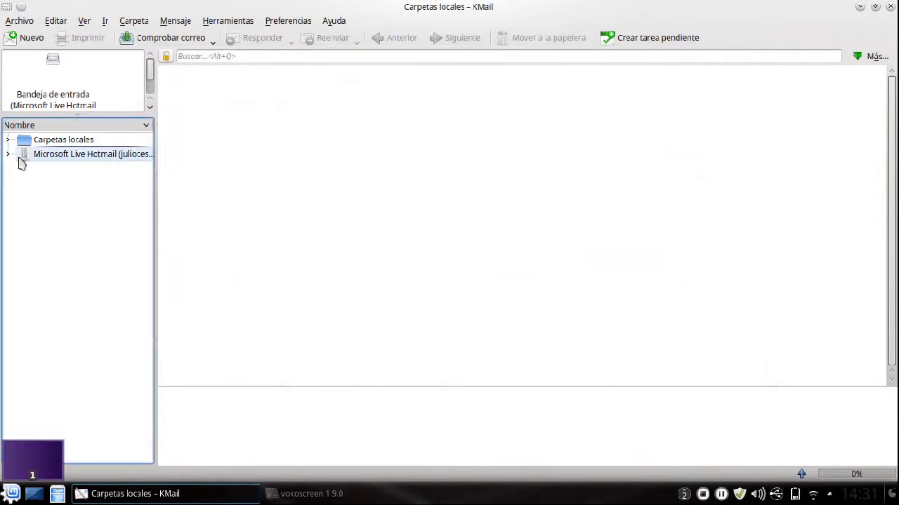
Expand the Microsoft Live Hotmail account and look through its Bandeja de entrada, Archivados and Archivo folders.
click(8, 155)
click(67, 172)
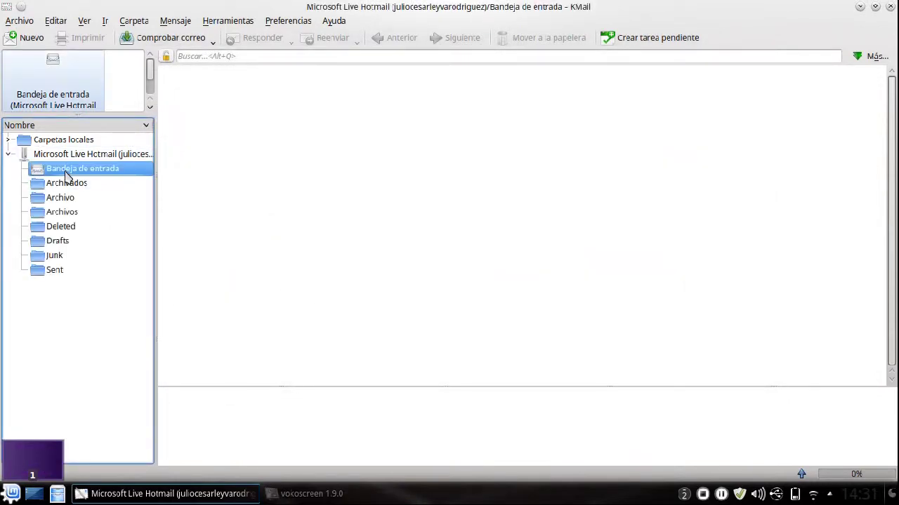
click(75, 184)
click(75, 199)
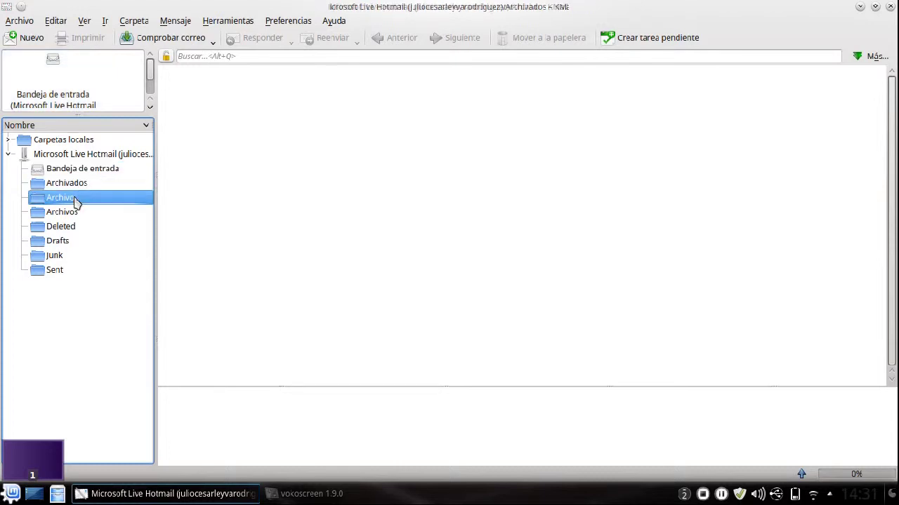
click(78, 157)
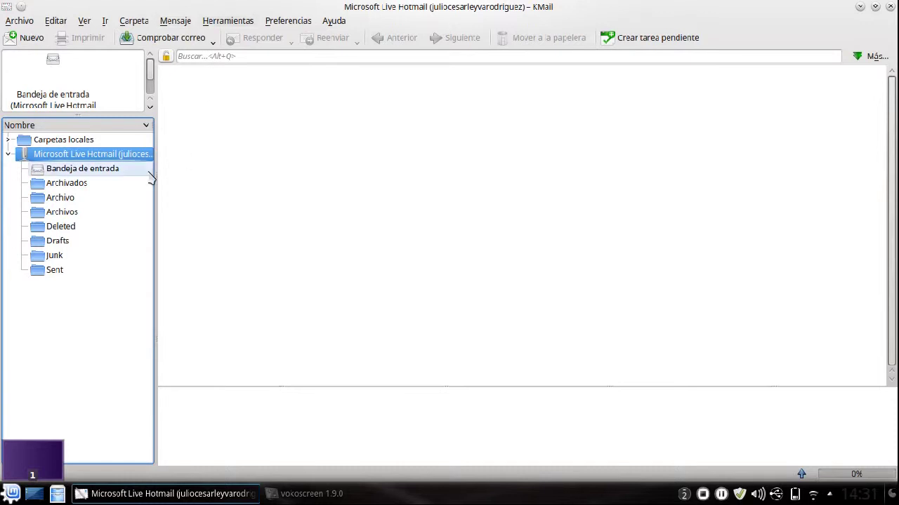
mouse_move(149, 176)
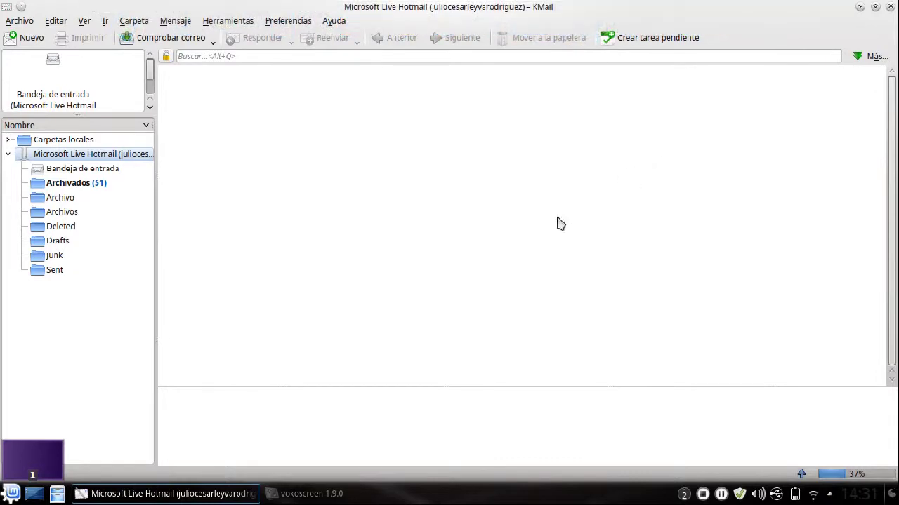
Review the synchronized messages in the Hotmail account's Archivados folder and check its Sent folder.
click(99, 185)
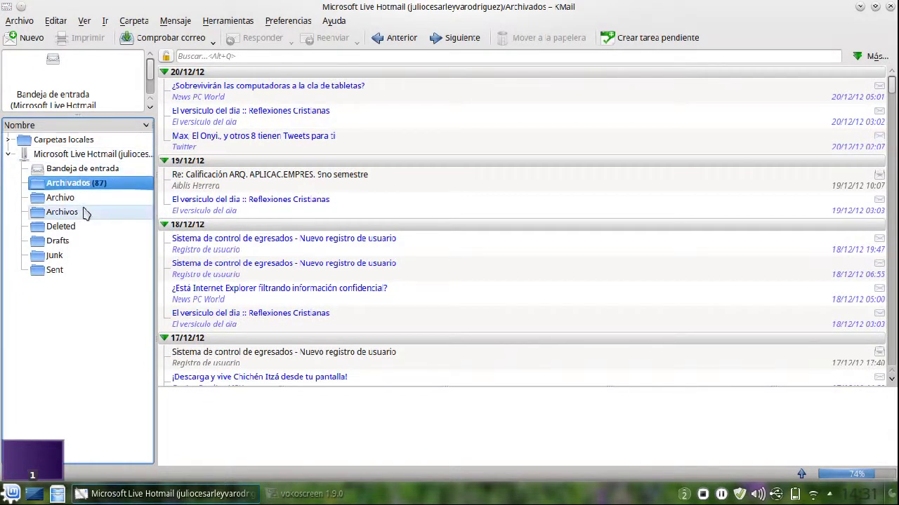
click(55, 271)
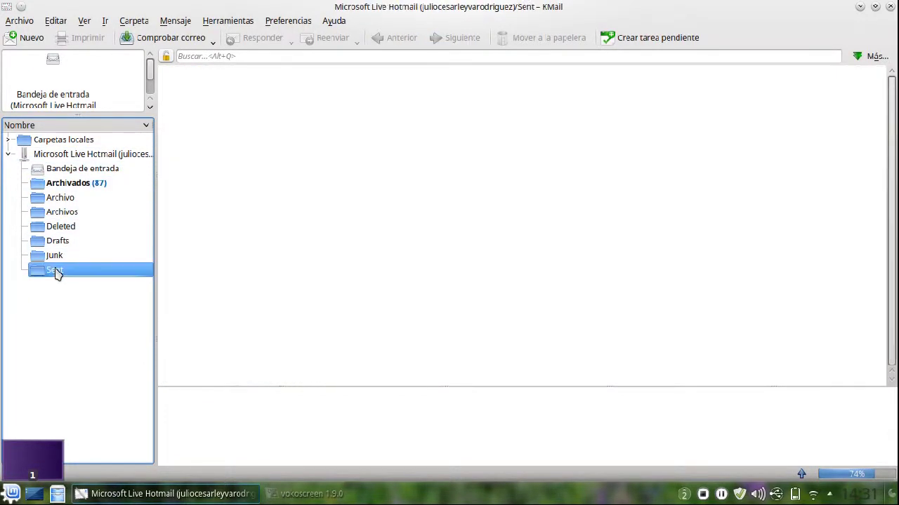
click(84, 189)
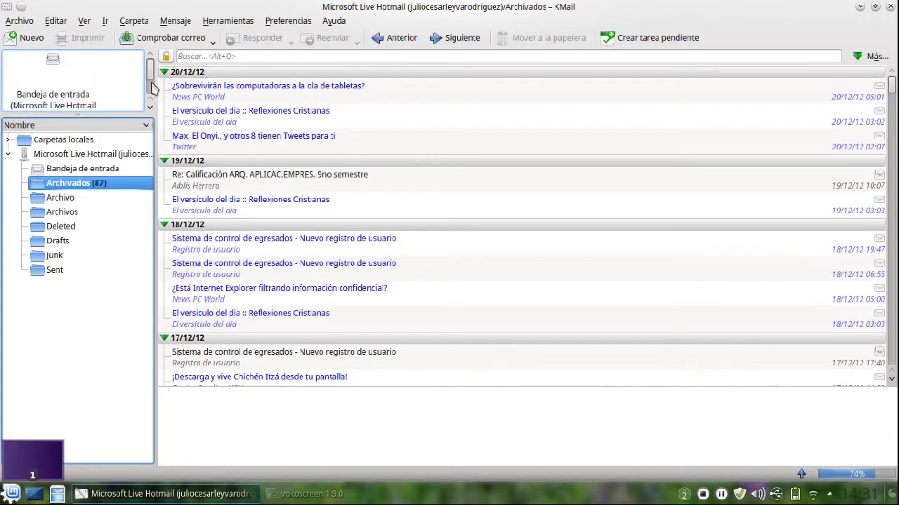
scroll(149, 87, down, 3)
scroll(149, 87, up, 3)
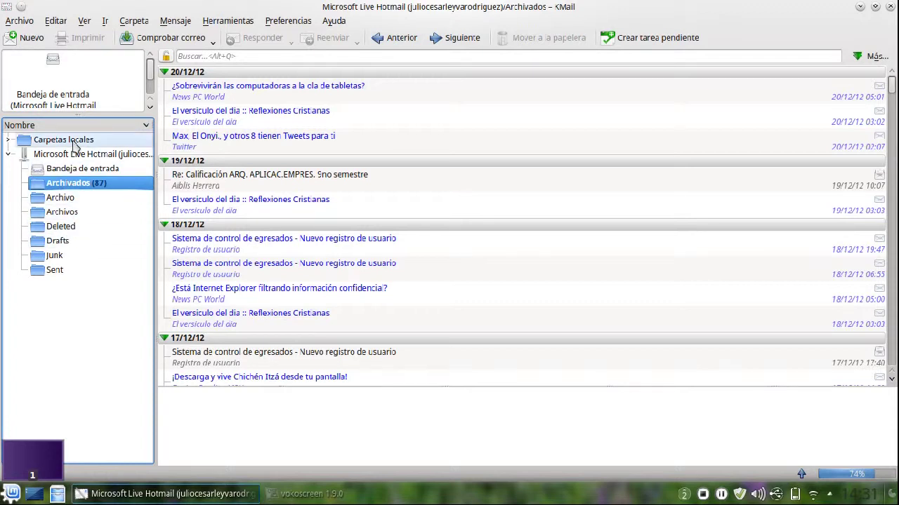
drag(70, 182, 87, 191)
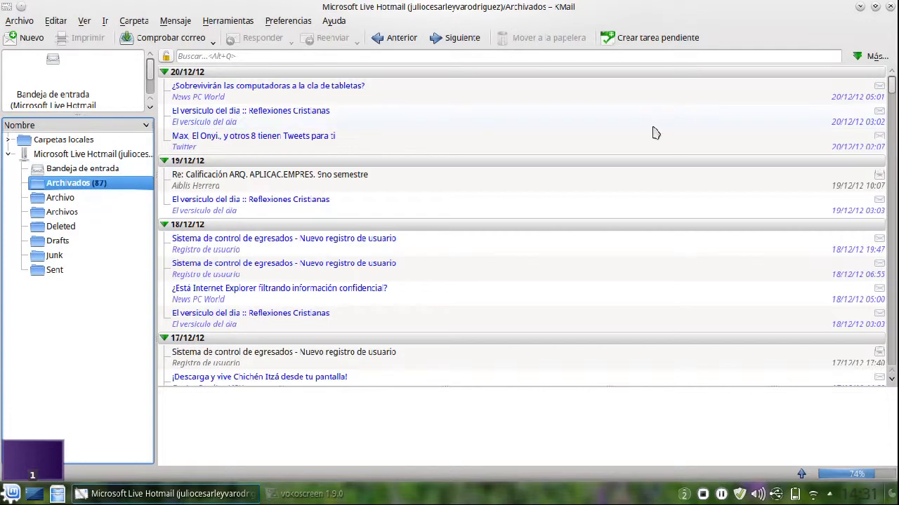